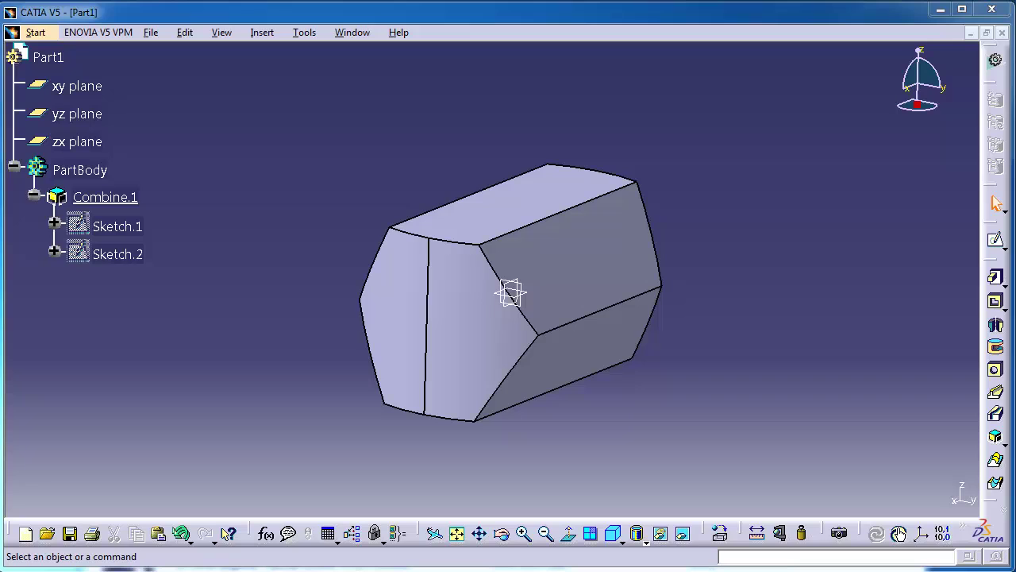
- Orbit the prism, then switch Part1 to Generative Shape Design from Start > Shape
mouse_move(392, 163)
middle_down()
mouse_move(420, 200)
mouse_move(339, 179)
mouse_move(356, 199)
mouse_move(393, 191)
middle_up()
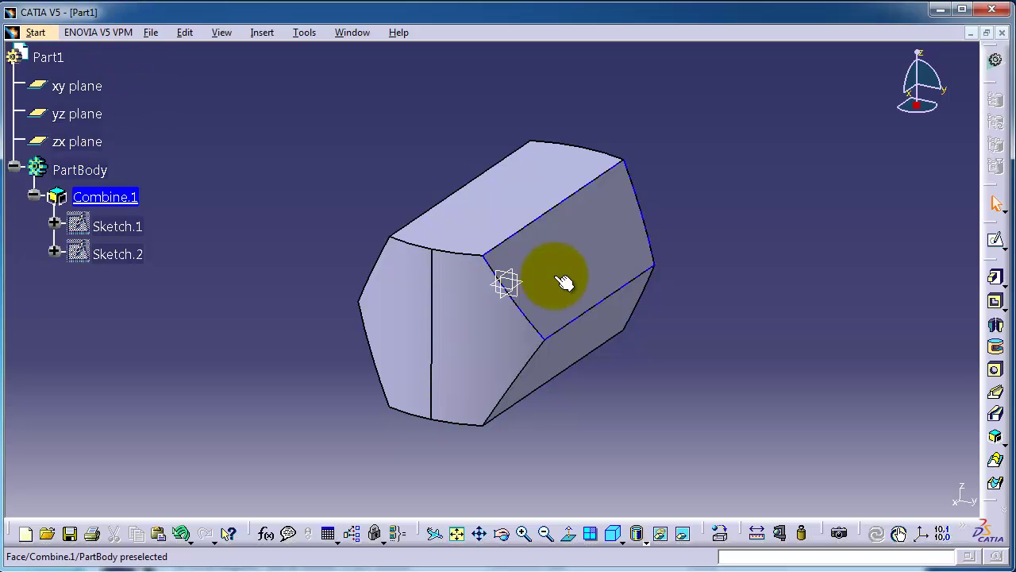
middle_drag(441, 141, 449, 150)
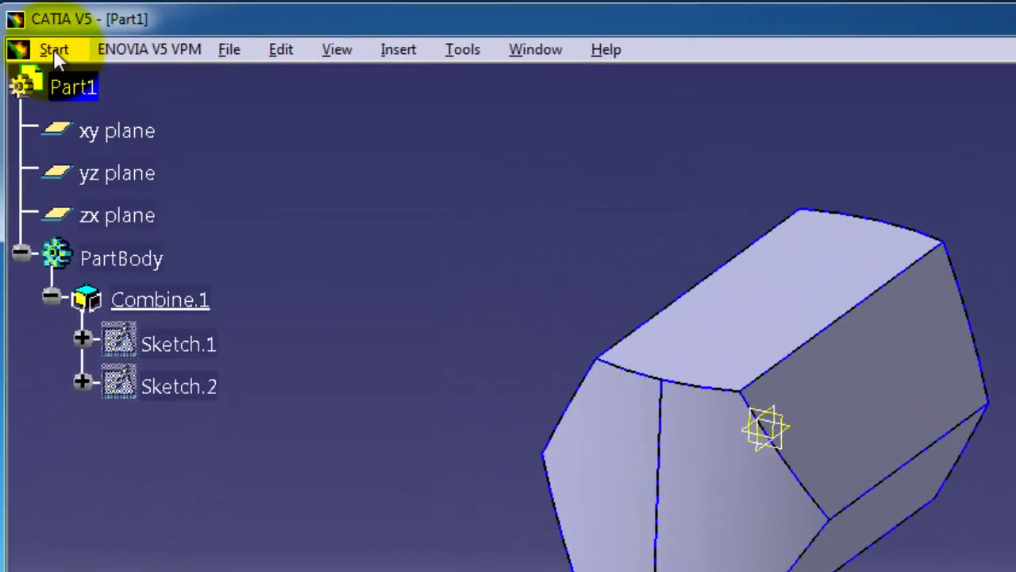
click(36, 33)
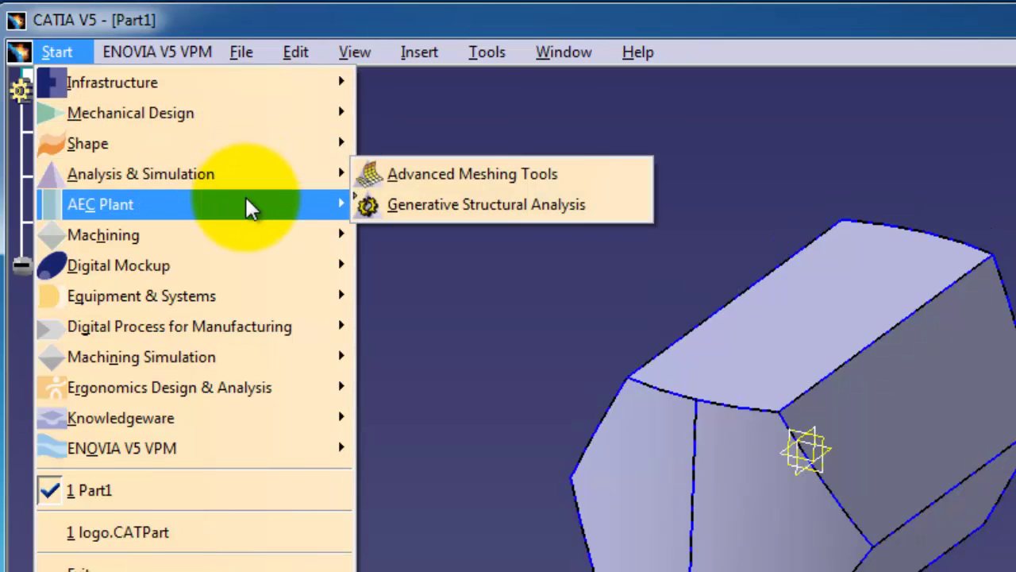
mouse_move(87, 143)
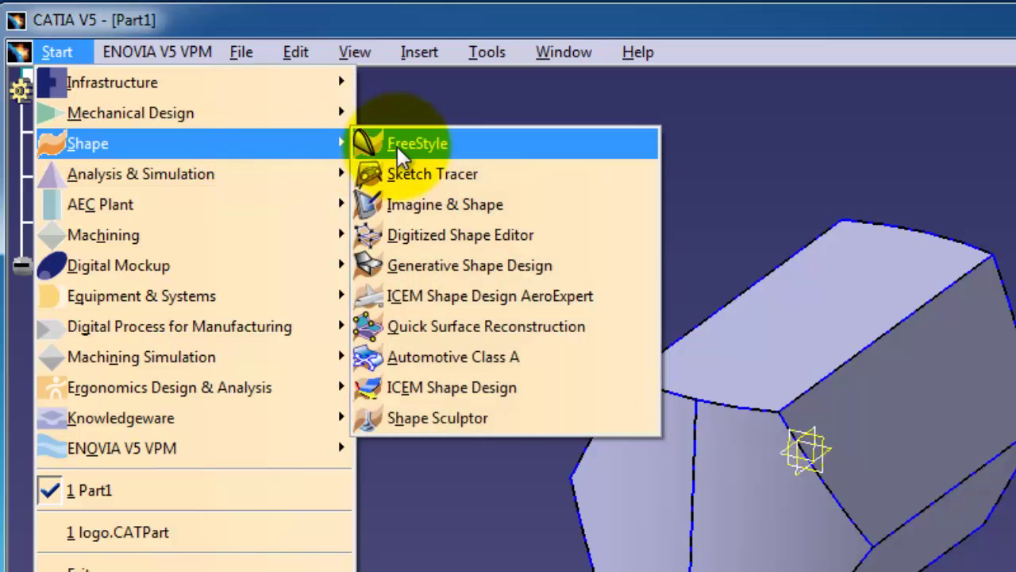
click(480, 265)
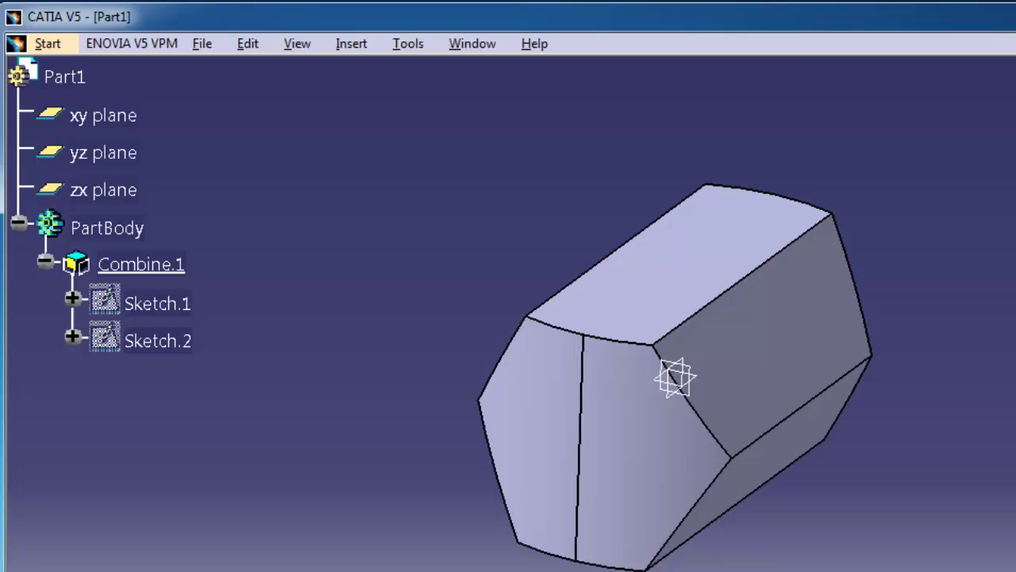
click(476, 352)
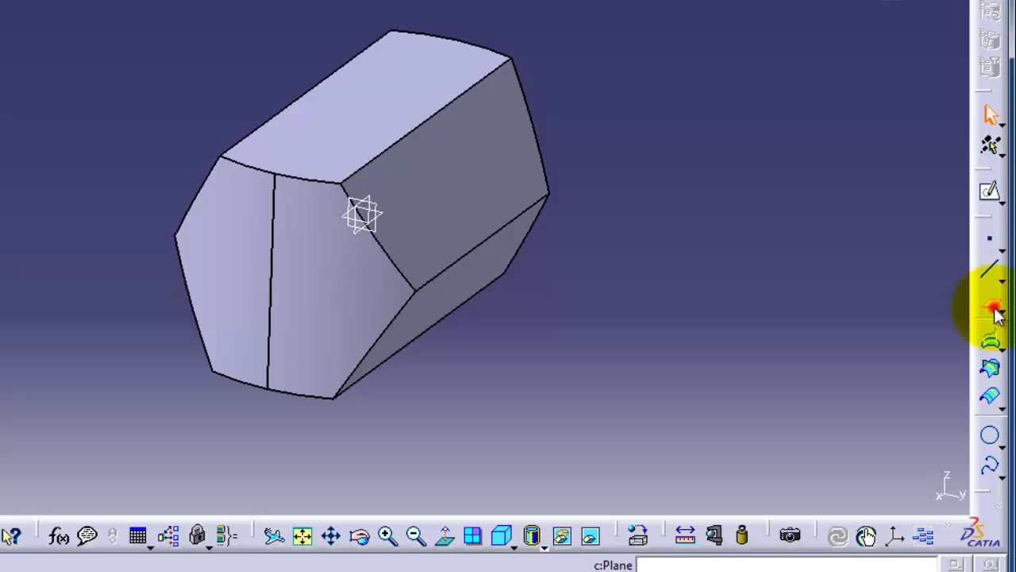
- Define a new plane referencing the xy plane with a 75 mm offset, previewed above the part
click(993, 309)
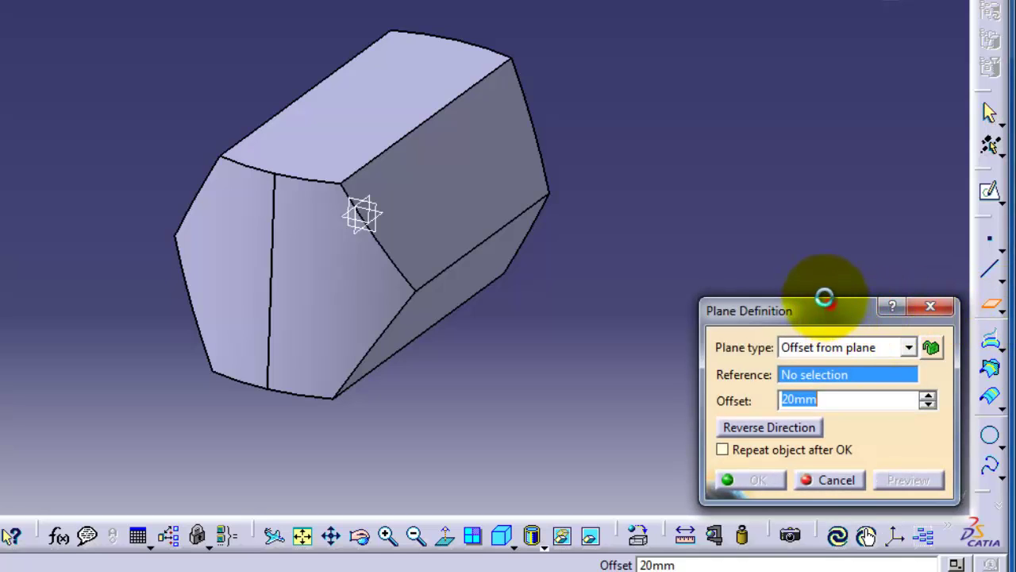
drag(824, 298, 729, 84)
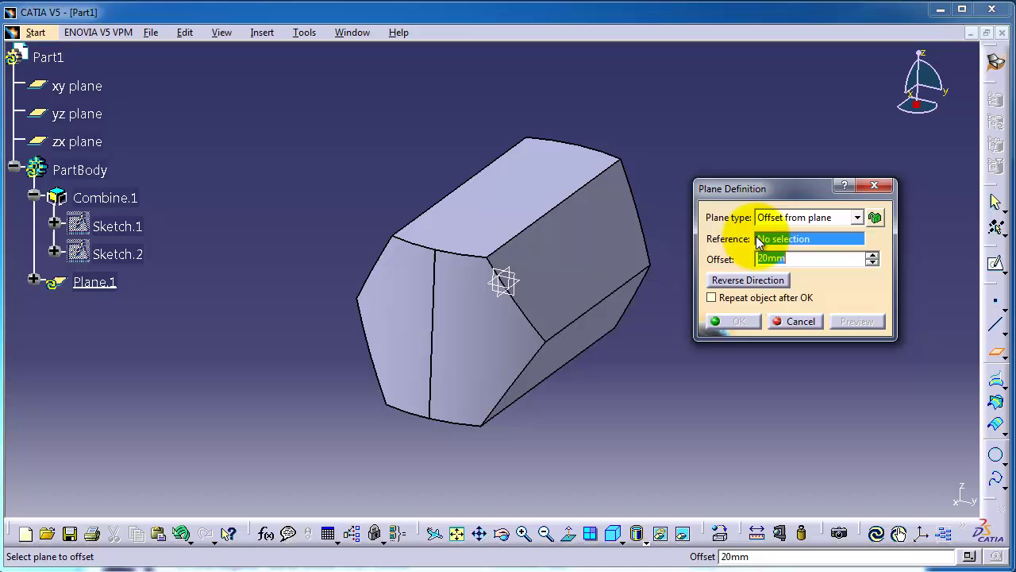
click(67, 89)
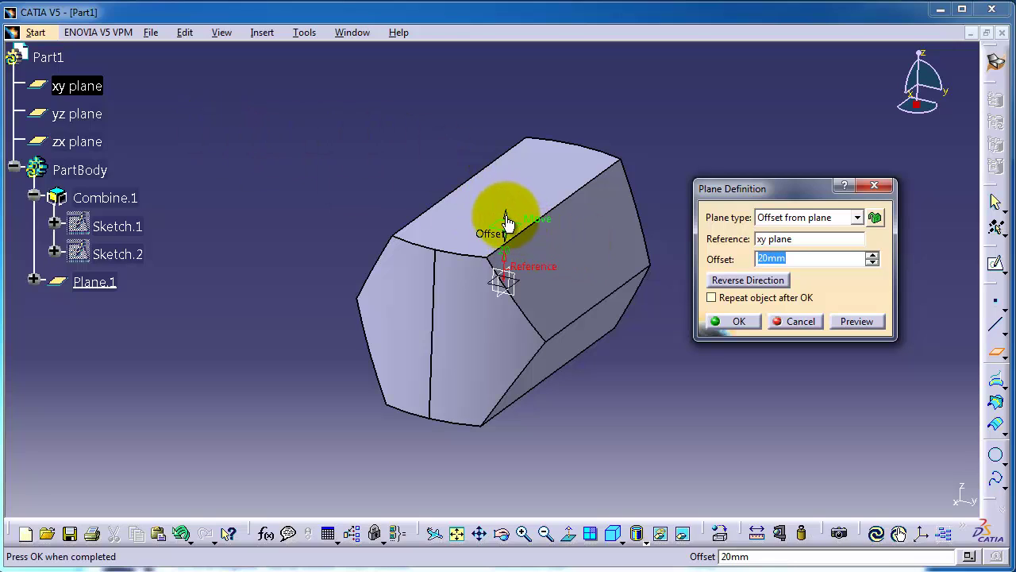
drag(506, 219, 499, 99)
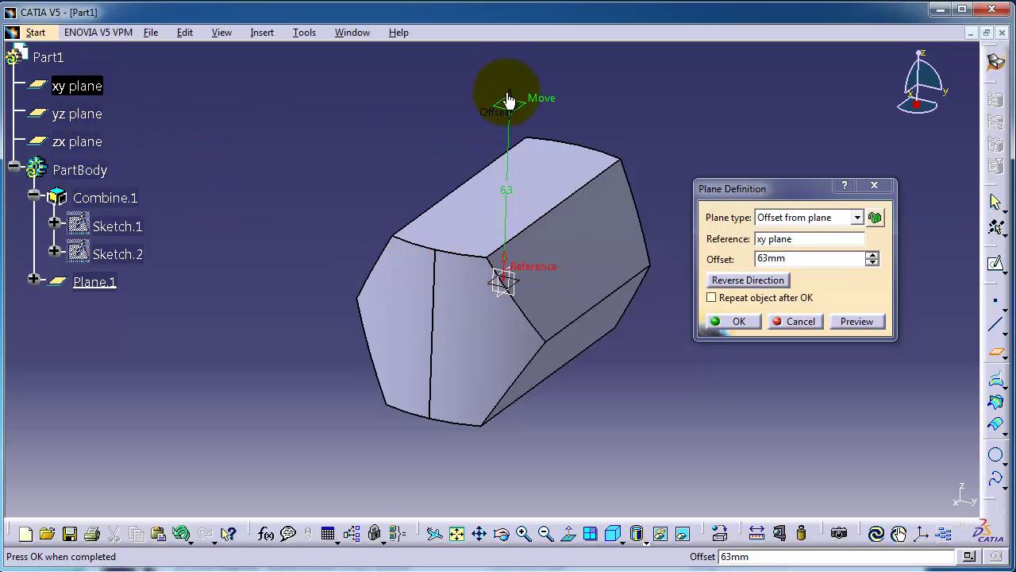
mouse_move(512, 96)
mouse_down()
mouse_move(517, 472)
mouse_move(501, 74)
mouse_up()
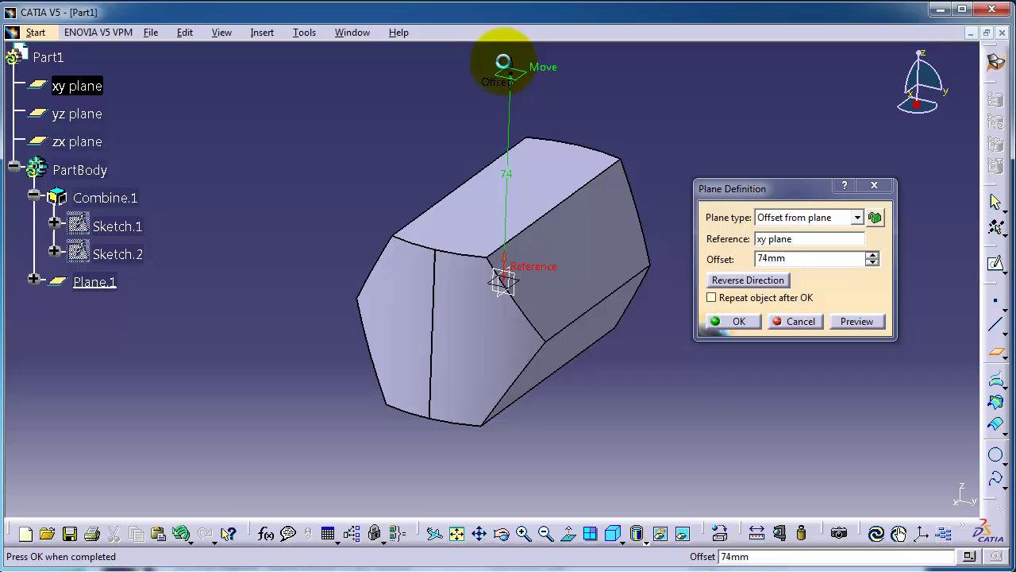
double_click(803, 259)
text(75)
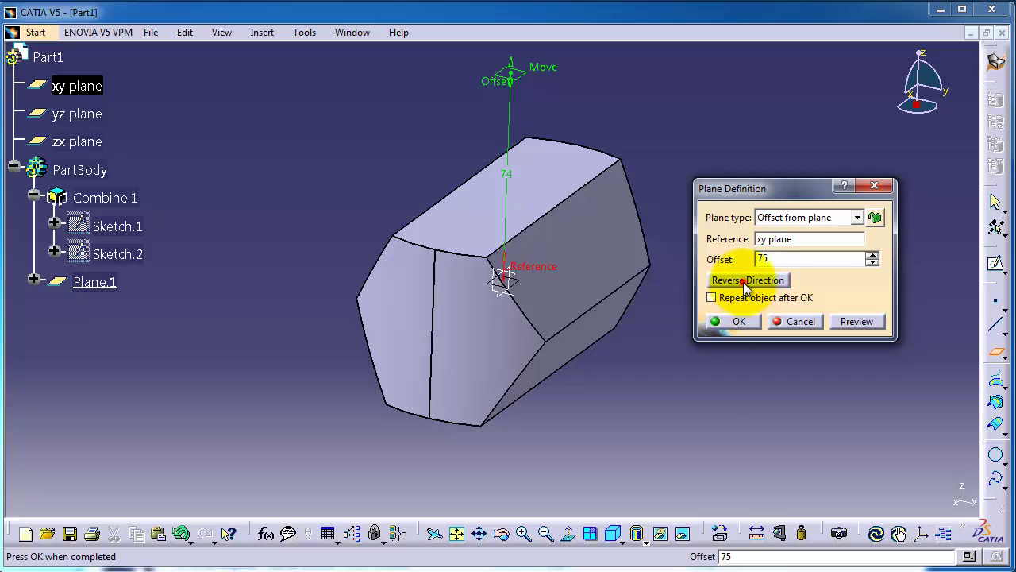
click(745, 282)
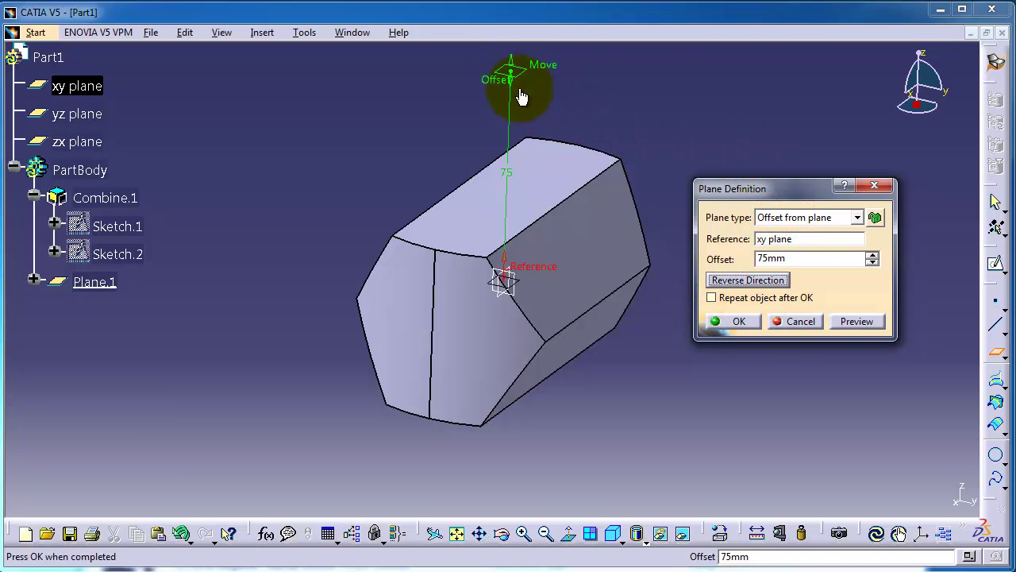
- Confirm Plane.1 and sketch an 80 mm hexagon centred on its origin as Sketch.3
click(731, 321)
middle_drag(644, 95, 644, 182)
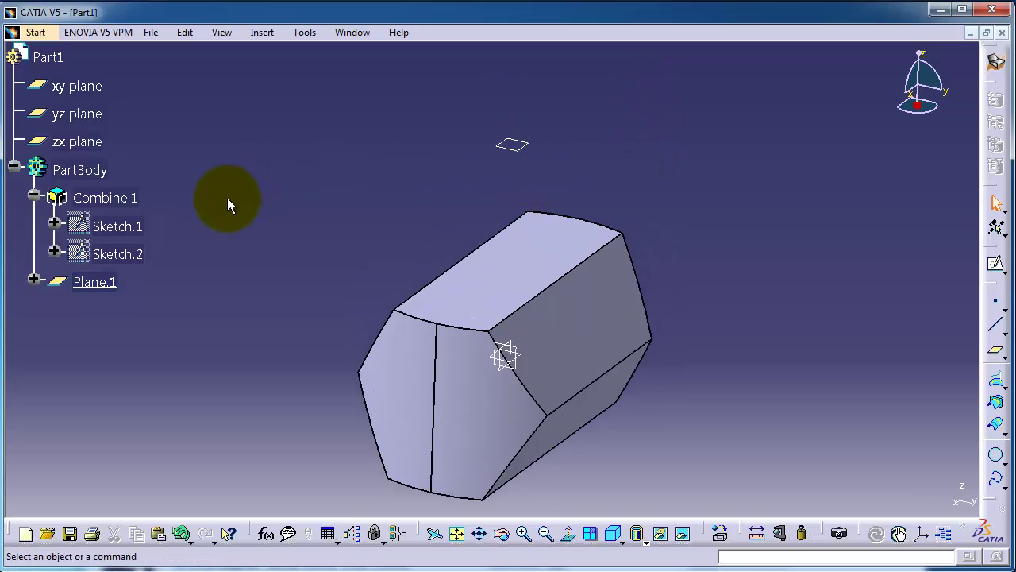
click(515, 149)
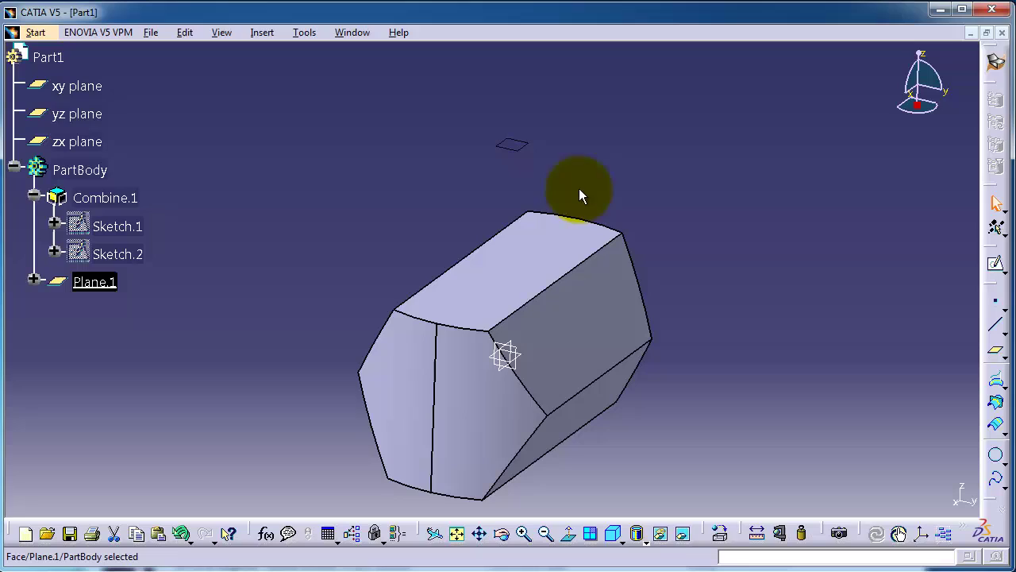
click(998, 269)
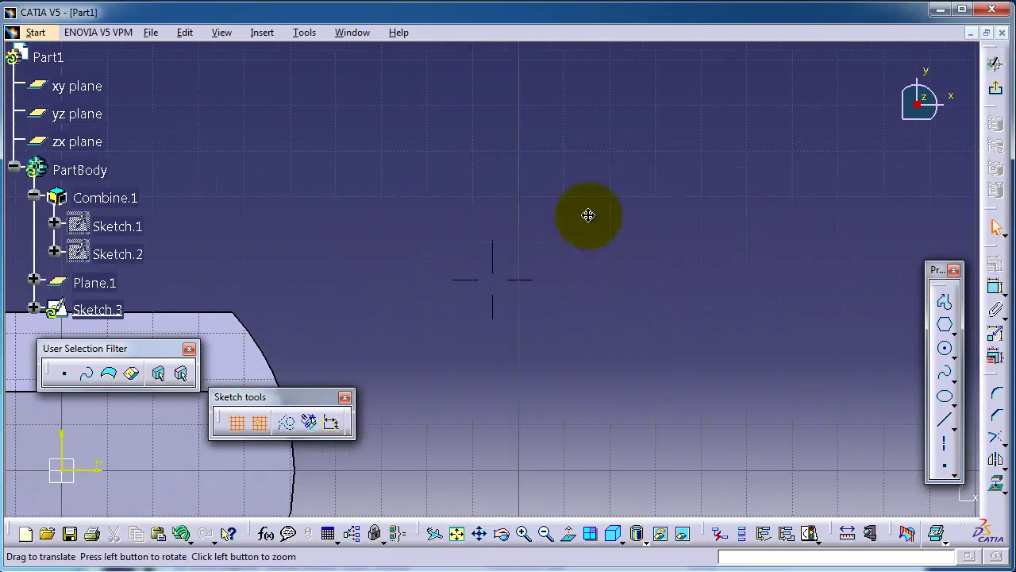
middle_drag(588, 214, 855, 129)
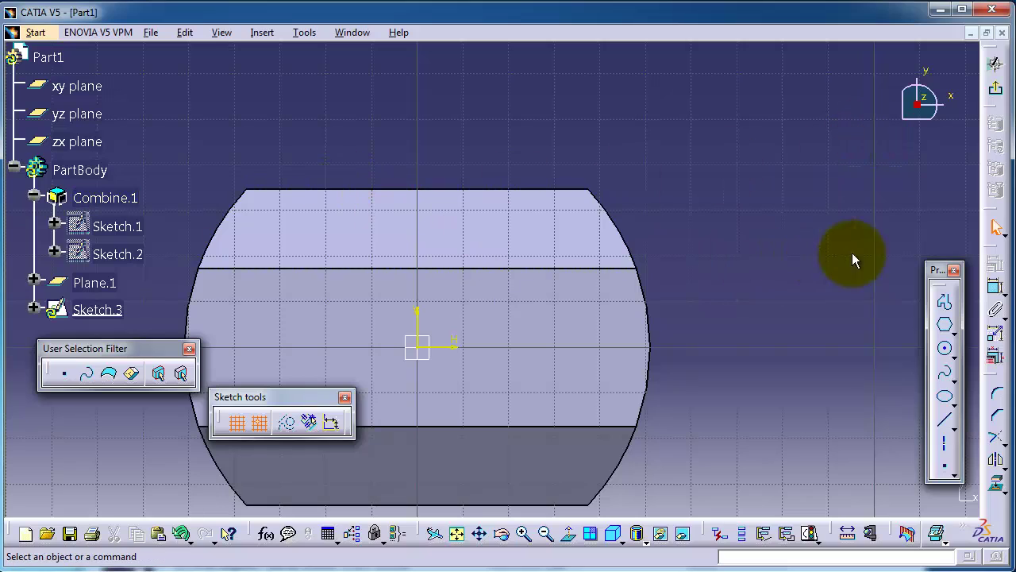
click(946, 326)
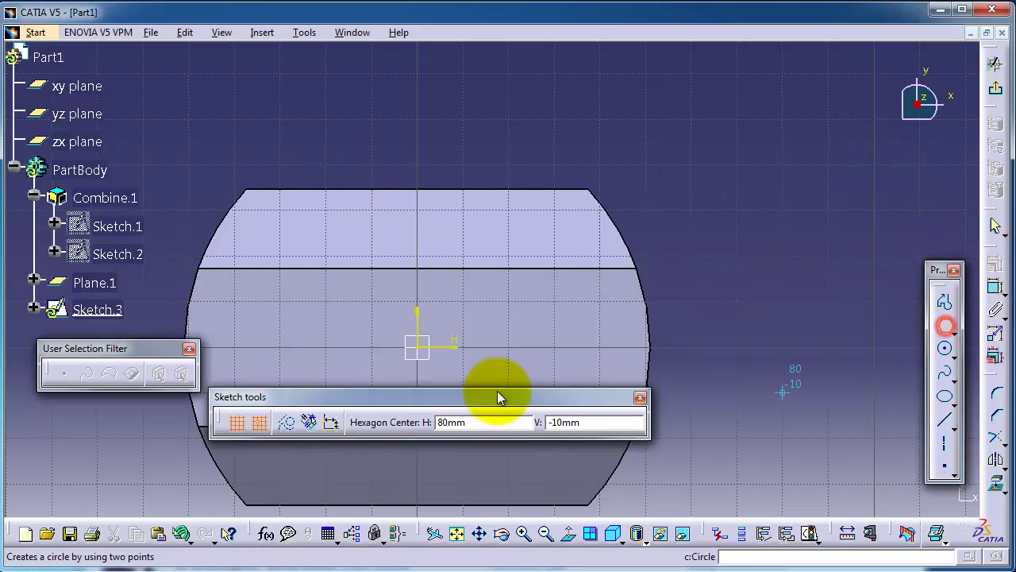
click(417, 346)
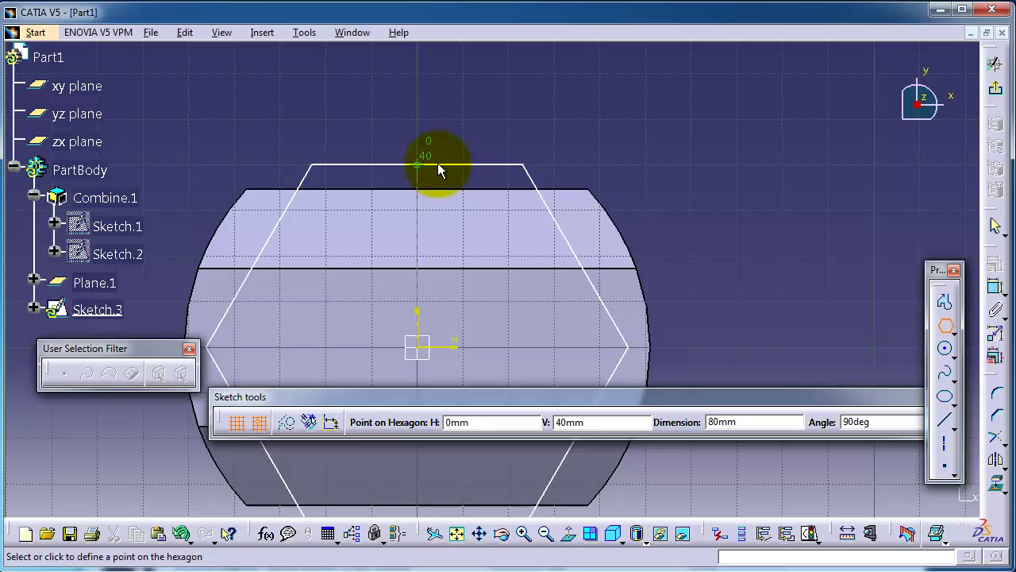
click(439, 169)
click(994, 64)
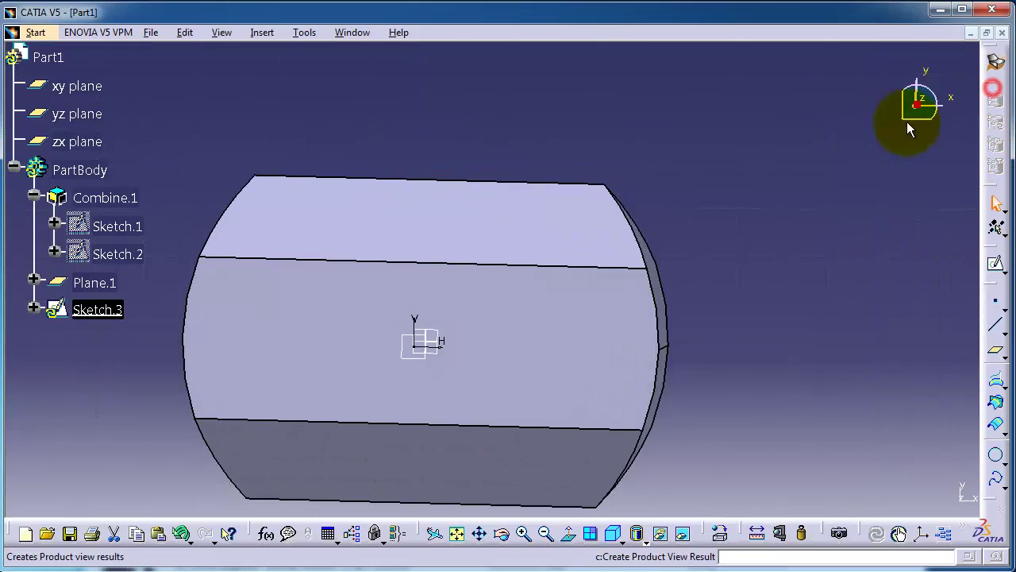
mouse_move(721, 223)
middle_down()
mouse_move(785, 168)
mouse_move(779, 265)
mouse_move(799, 204)
mouse_move(804, 212)
middle_up()
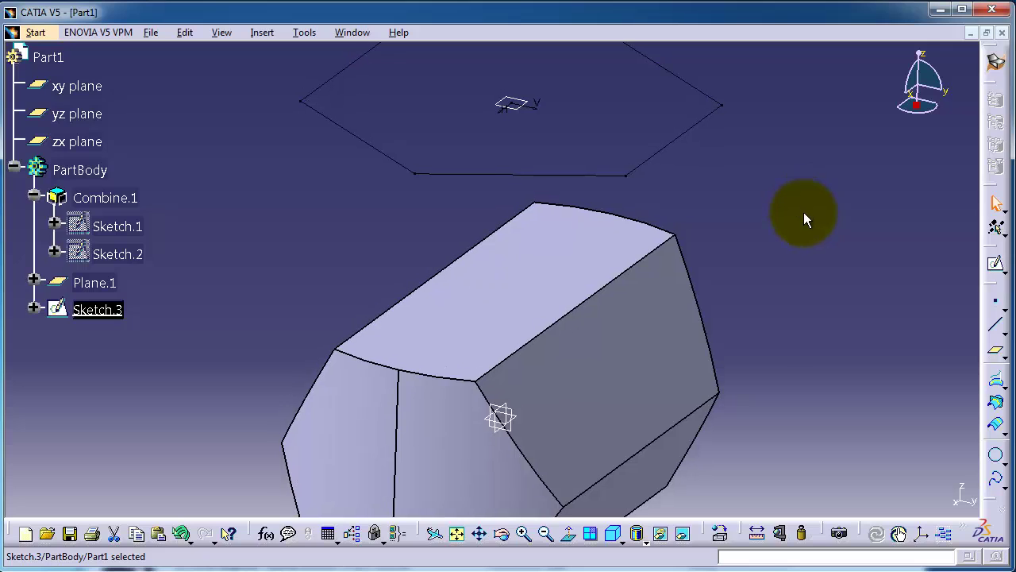
- Start a new Through three points plane and pick its first vertex on Combine.1
click(996, 356)
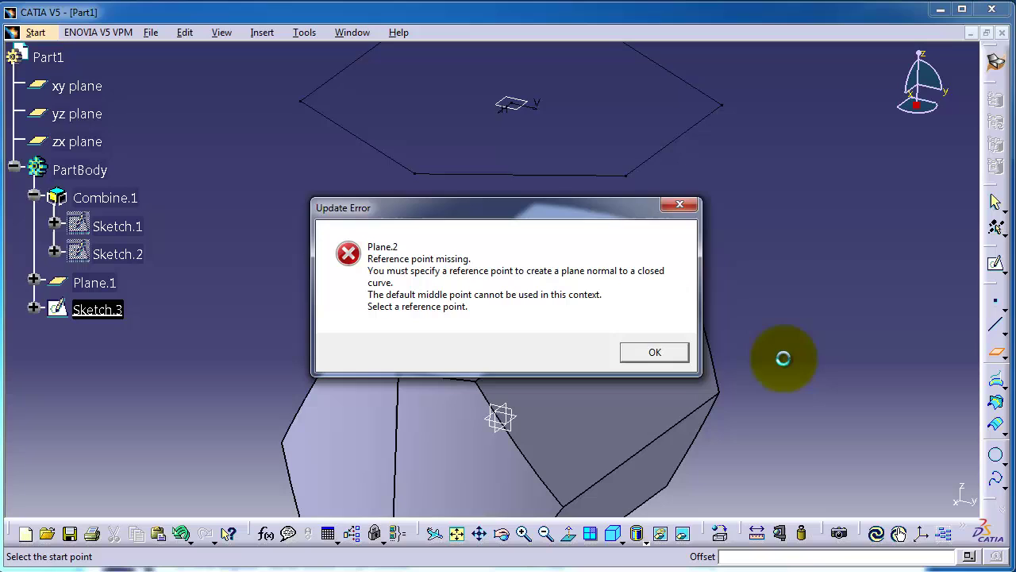
click(665, 354)
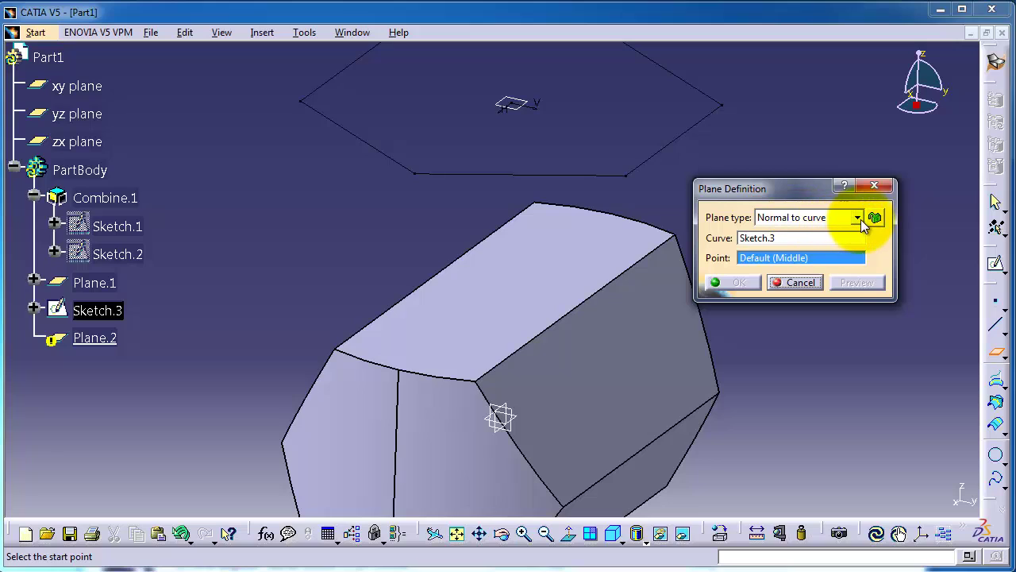
click(861, 219)
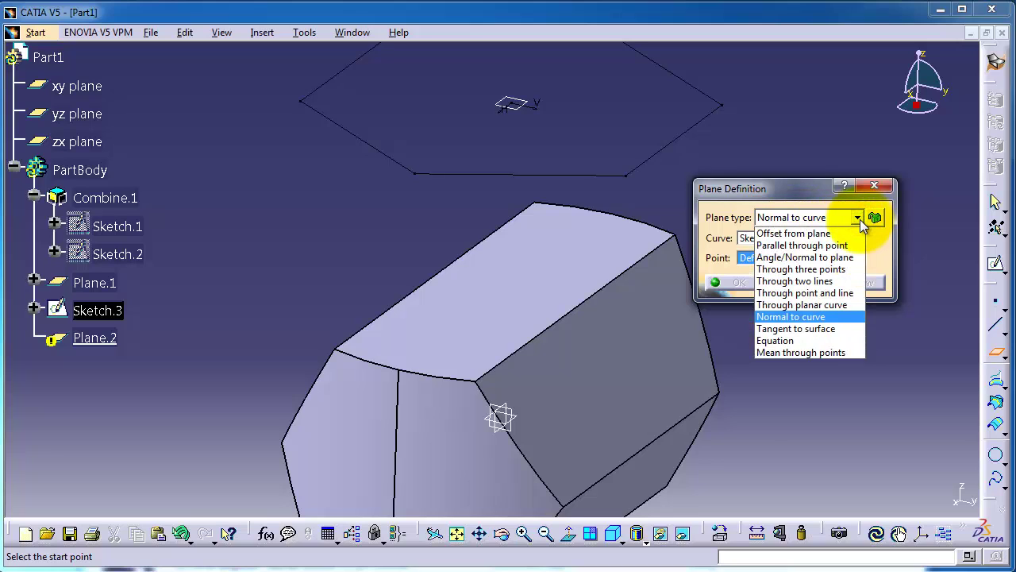
click(822, 271)
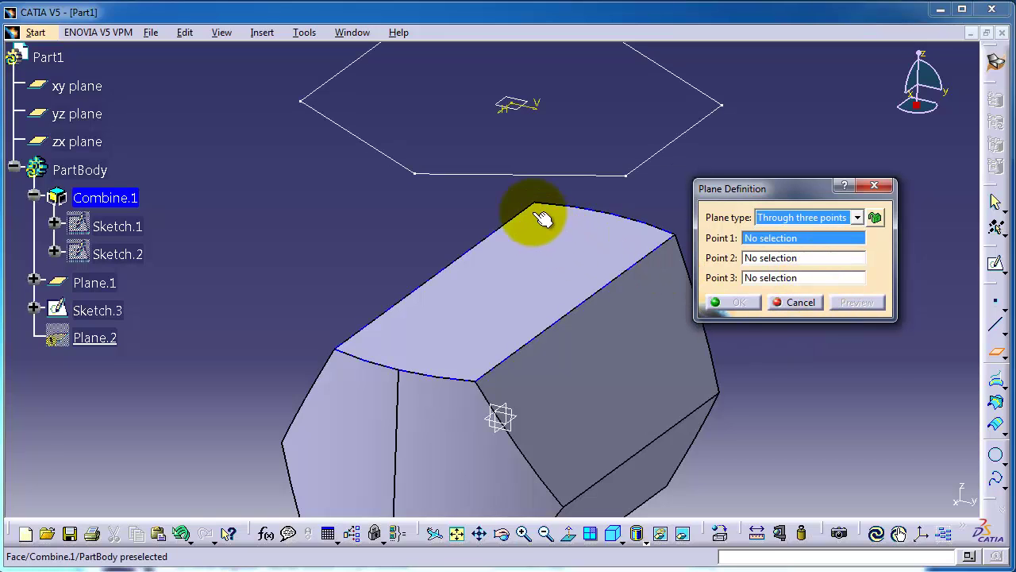
middle_drag(421, 234, 460, 271)
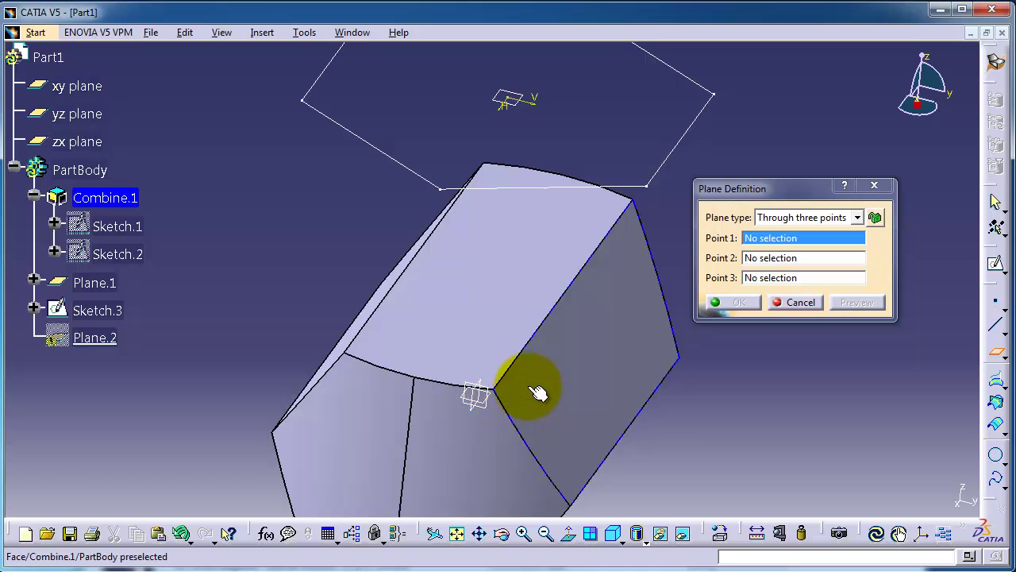
mouse_move(536, 391)
middle_down()
mouse_move(527, 333)
mouse_move(542, 296)
mouse_move(508, 249)
mouse_move(512, 376)
middle_up()
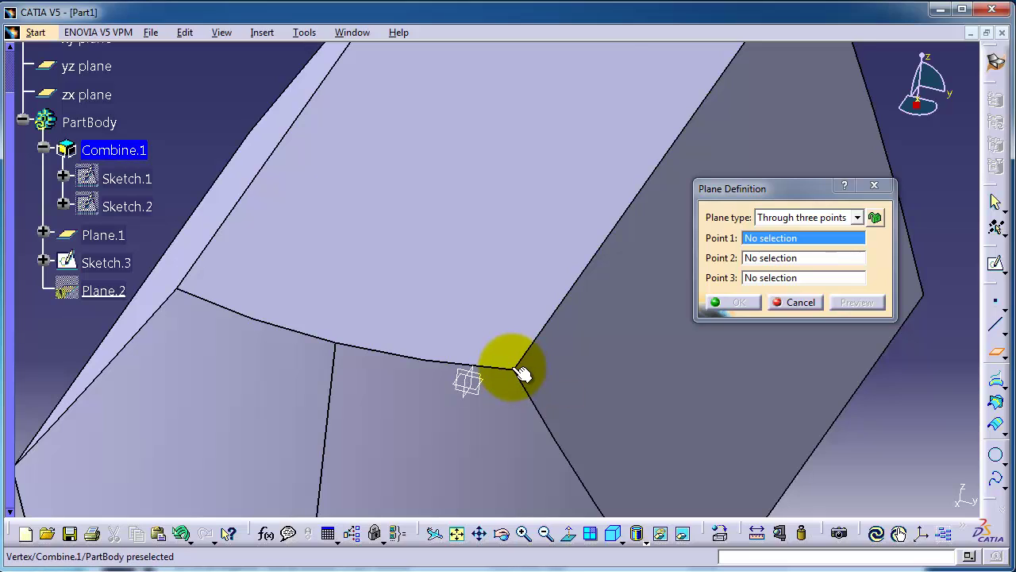
middle_drag(531, 376, 562, 486)
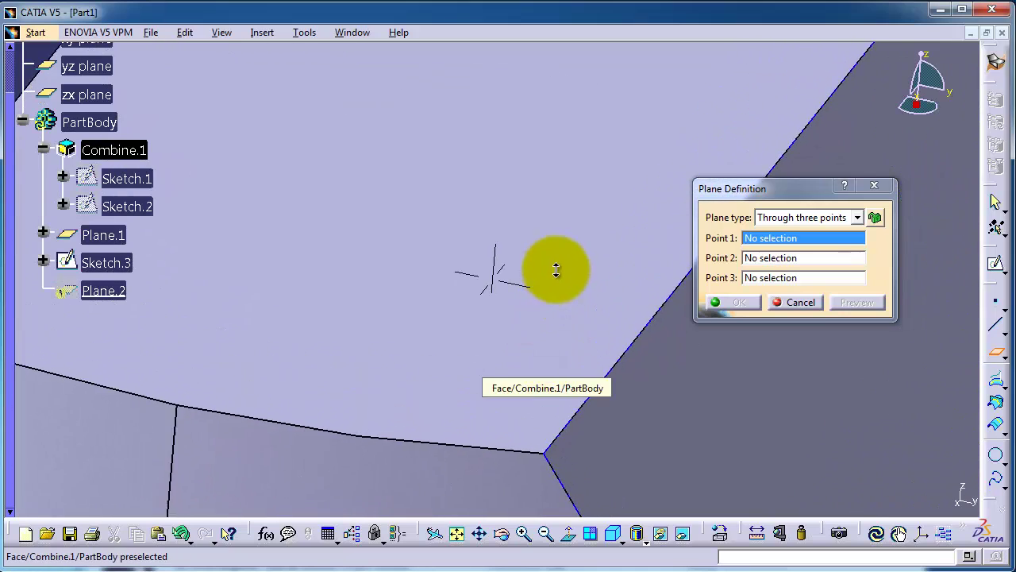
click(554, 459)
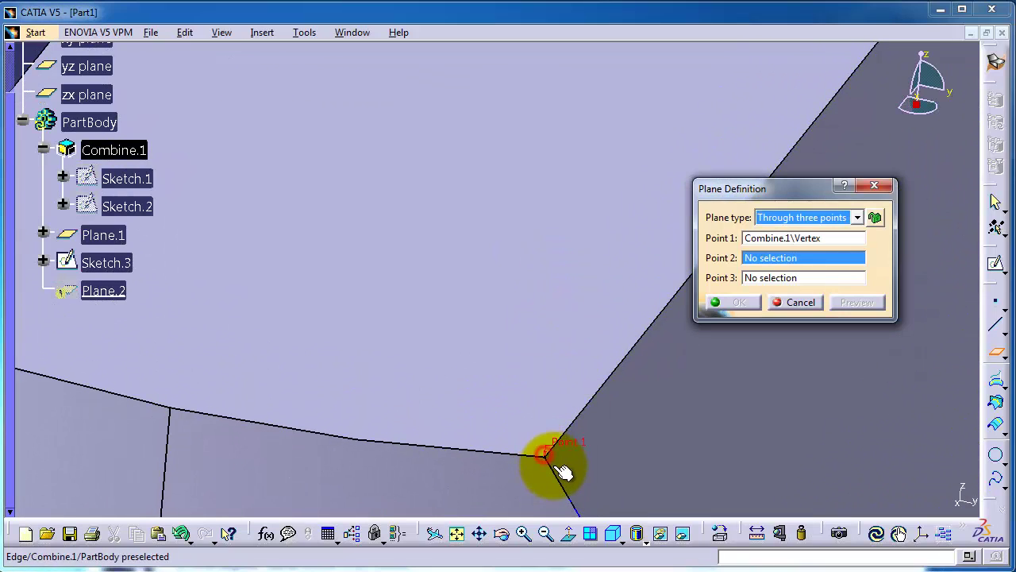
- Pick the second and third Combine.1 vertices and confirm Plane.2
middle_drag(593, 281, 502, 389)
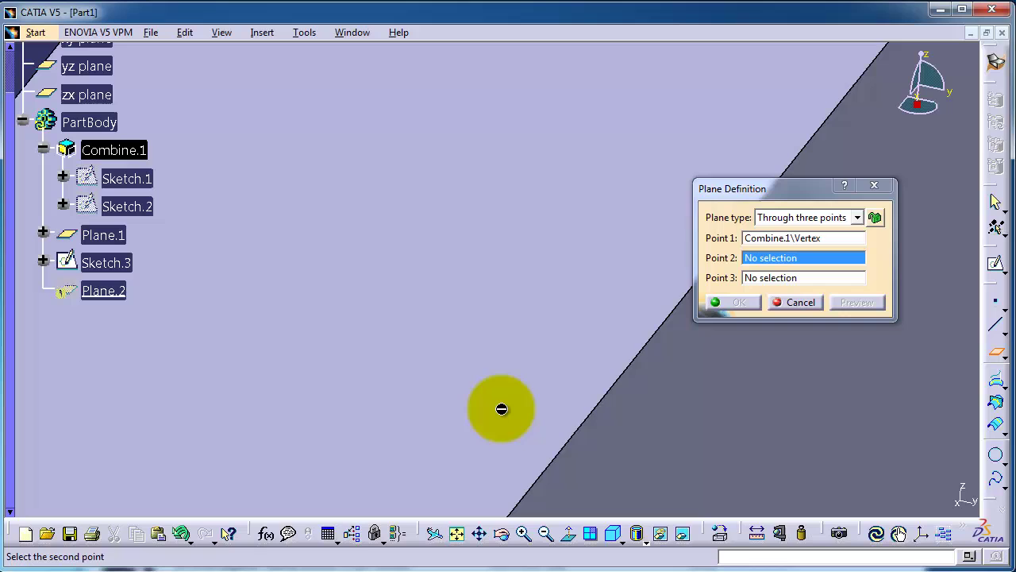
mouse_move(466, 318)
middle_down()
mouse_move(465, 395)
mouse_move(447, 438)
middle_up()
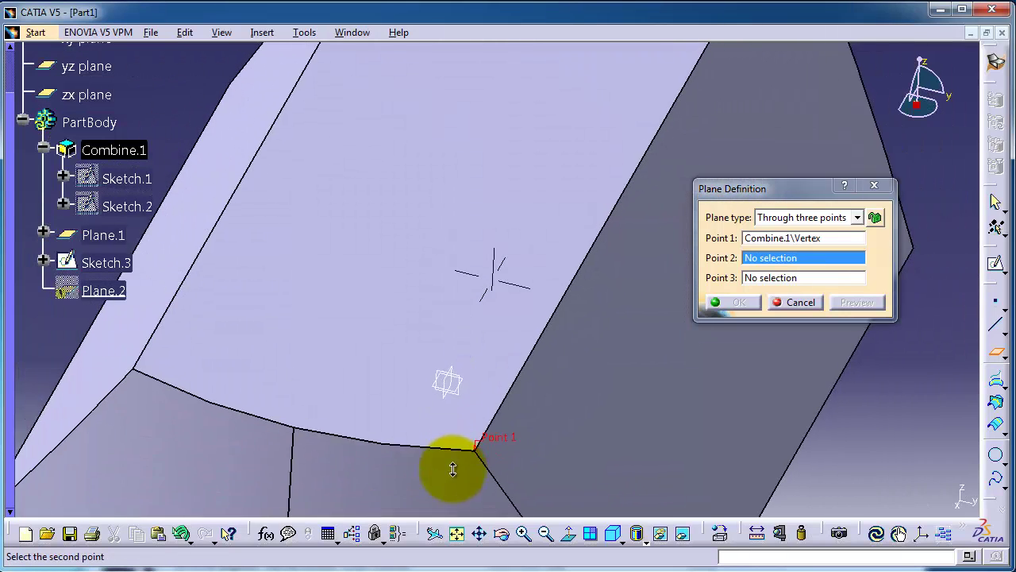
middle_drag(506, 230, 494, 487)
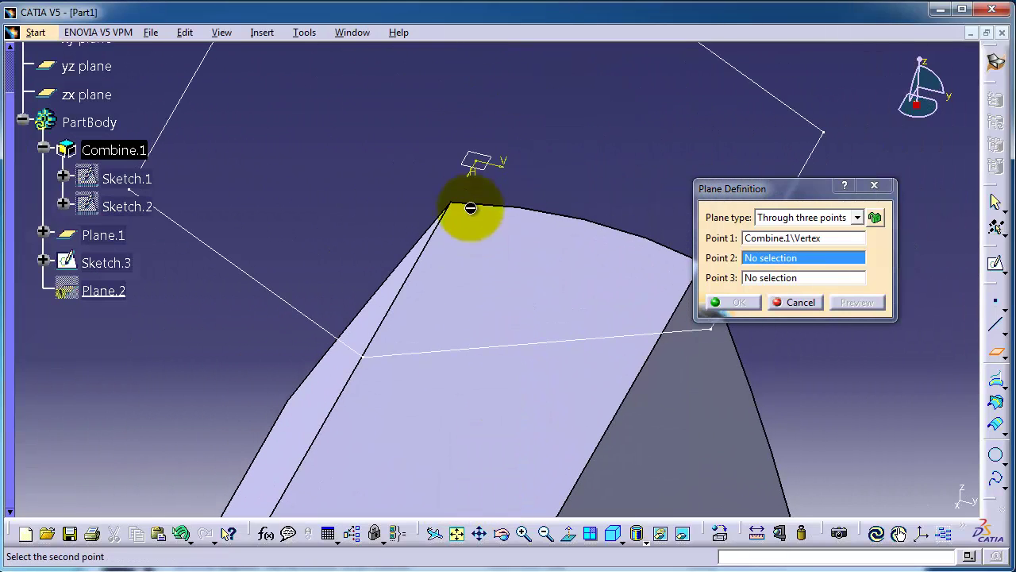
mouse_move(469, 212)
middle_down()
mouse_move(430, 203)
mouse_move(431, 217)
mouse_move(474, 149)
mouse_move(468, 416)
middle_up()
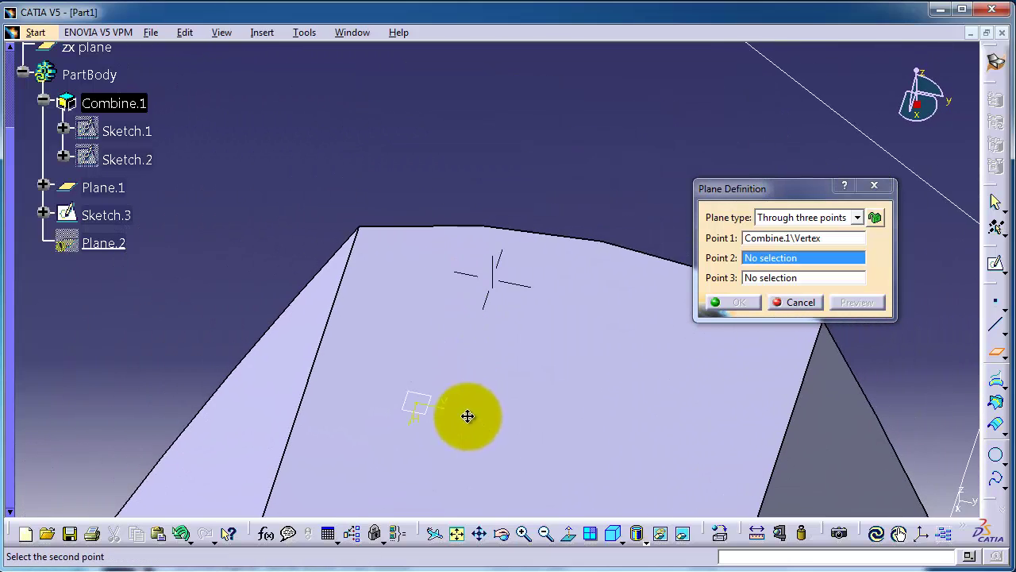
mouse_move(374, 204)
middle_down()
mouse_move(377, 238)
mouse_move(379, 209)
middle_up()
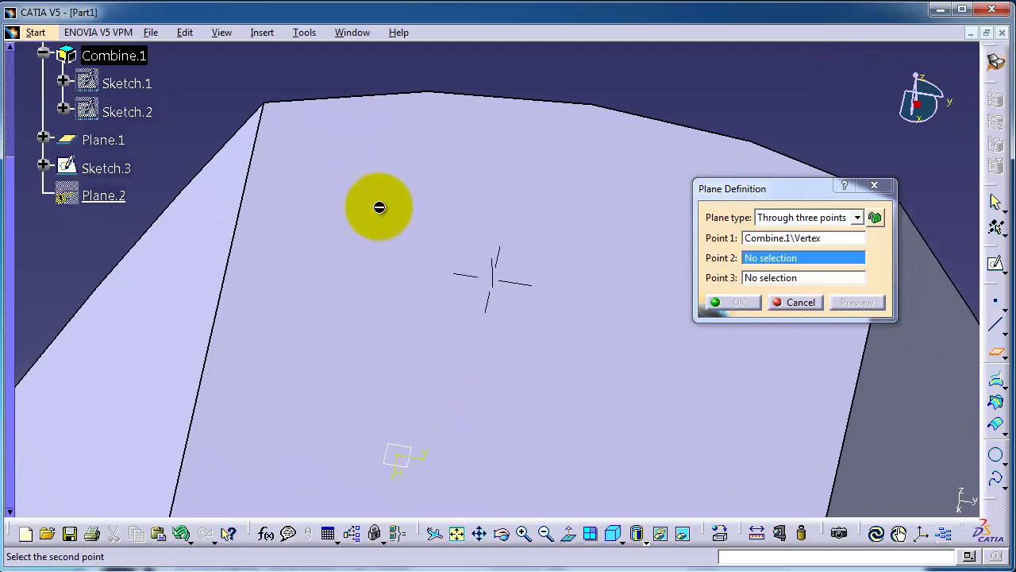
click(262, 103)
mouse_move(487, 368)
ctrl+middle_down()
mouse_move(447, 97)
mouse_move(496, 162)
mouse_move(583, 167)
mouse_move(561, 397)
ctrl+middle_up()
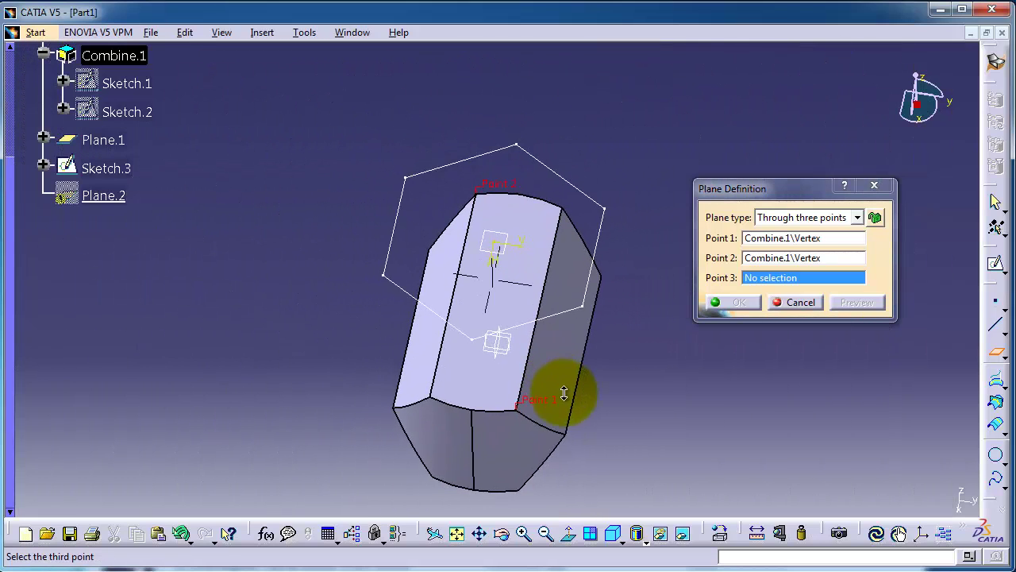
mouse_move(400, 468)
middle_down()
mouse_move(426, 426)
mouse_move(522, 397)
mouse_move(585, 243)
mouse_move(545, 220)
mouse_move(504, 227)
mouse_move(520, 464)
mouse_move(533, 483)
mouse_move(547, 68)
middle_up()
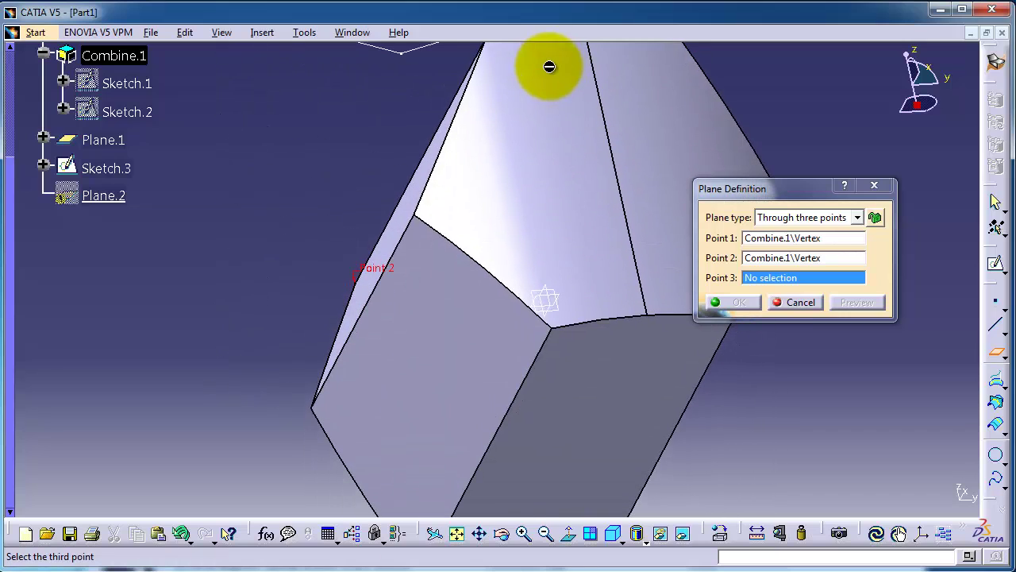
click(549, 323)
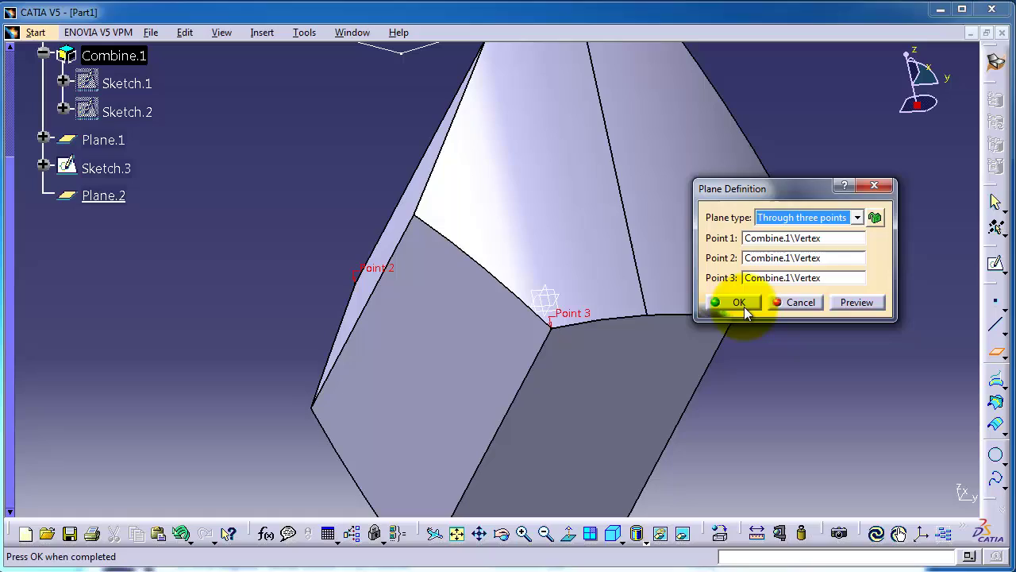
click(744, 307)
mouse_move(465, 236)
middle_down()
mouse_move(687, 271)
mouse_move(692, 215)
mouse_move(692, 243)
mouse_move(642, 325)
mouse_move(640, 426)
middle_up()
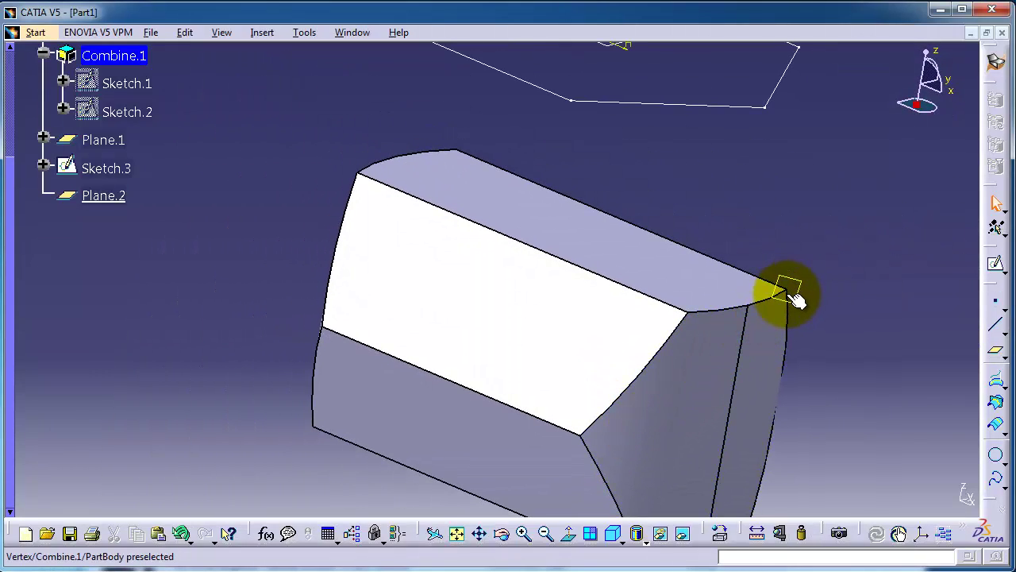
middle_drag(778, 291, 723, 330)
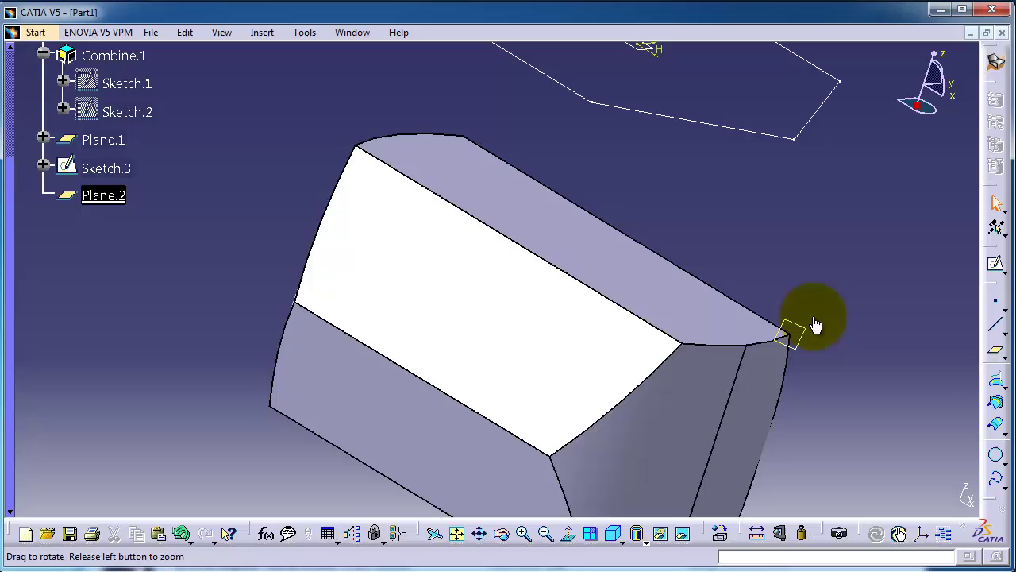
mouse_move(816, 326)
middle_down()
mouse_move(783, 336)
mouse_move(770, 316)
mouse_move(659, 306)
middle_up()
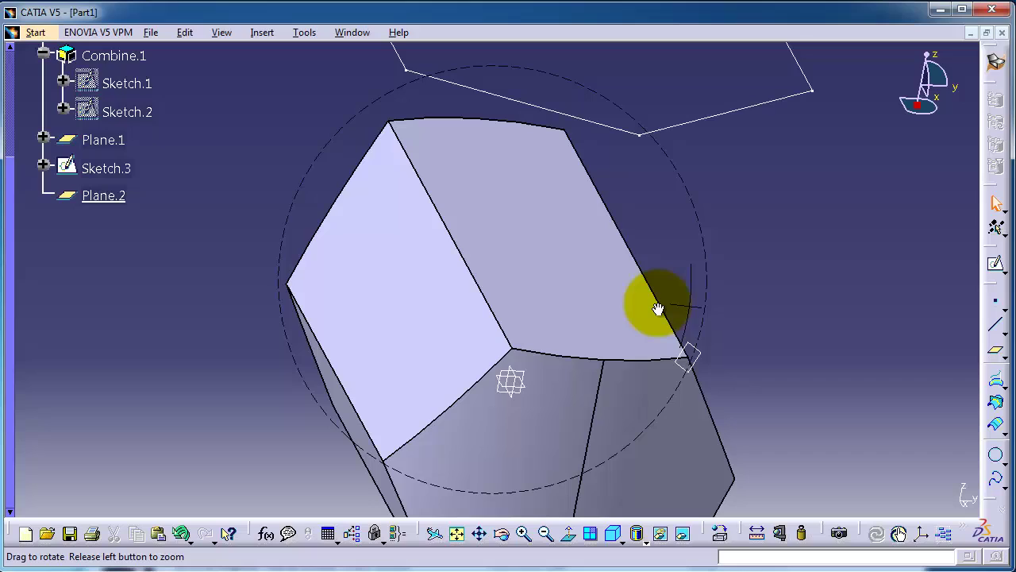
click(703, 363)
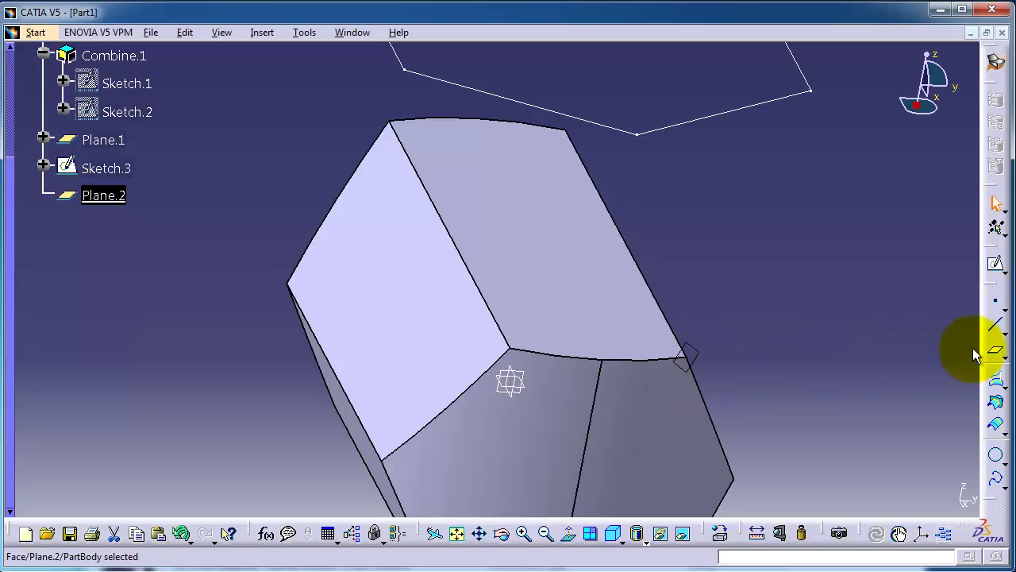
- With Plane.2 selected, add Plane.3 at 75 mm offset, flipped away from the prism
click(994, 350)
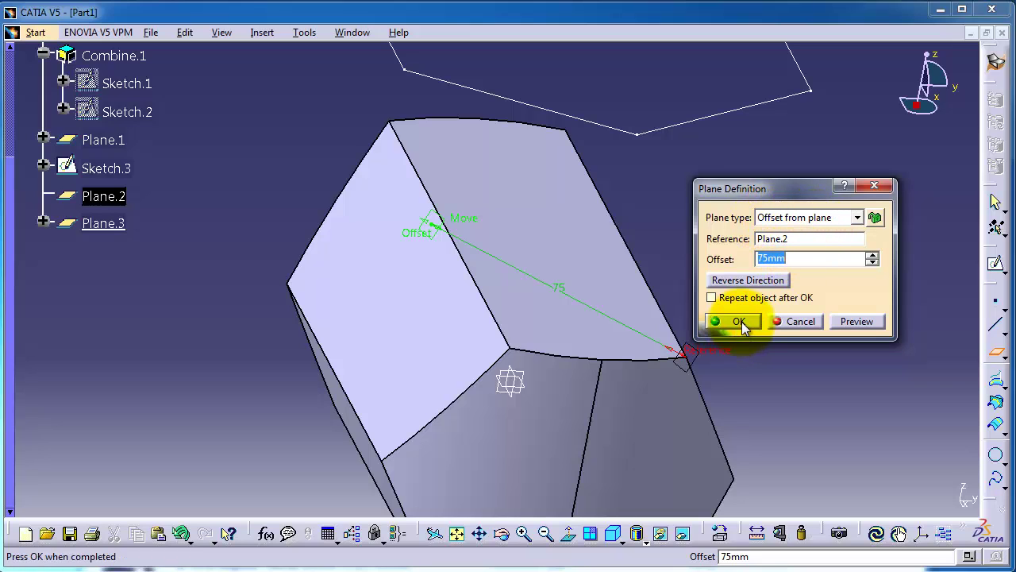
click(729, 279)
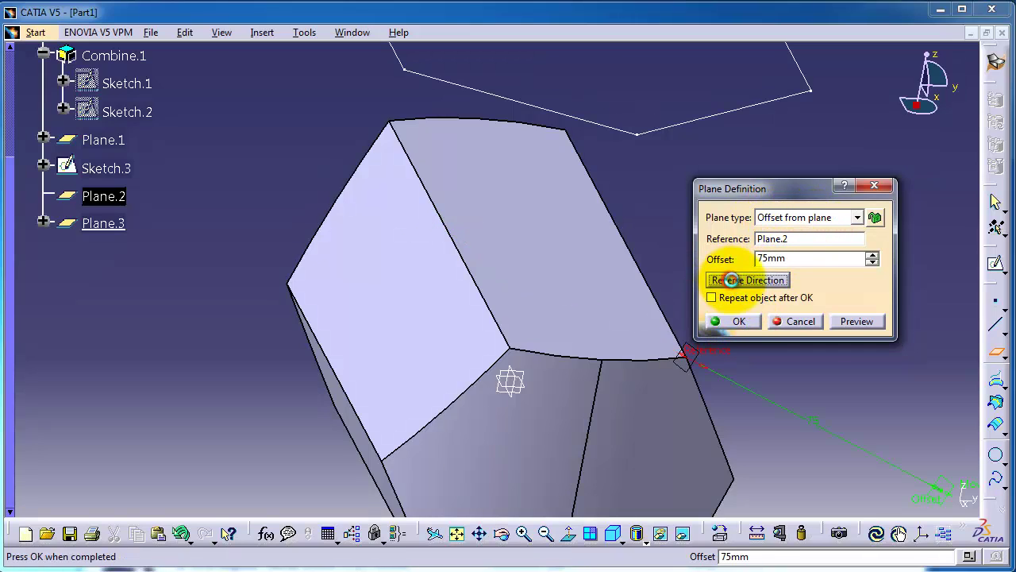
middle_drag(805, 477, 653, 376)
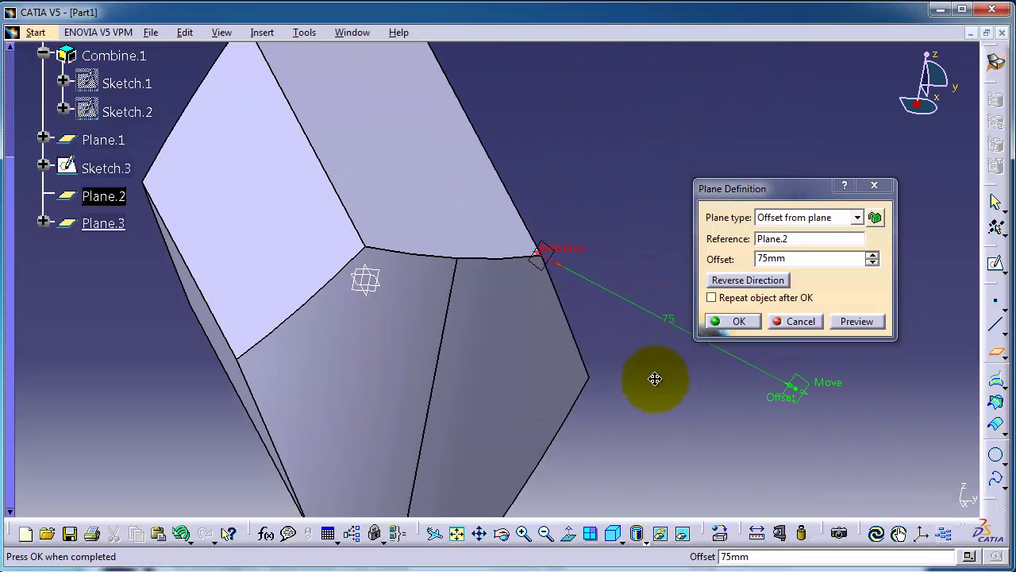
click(735, 323)
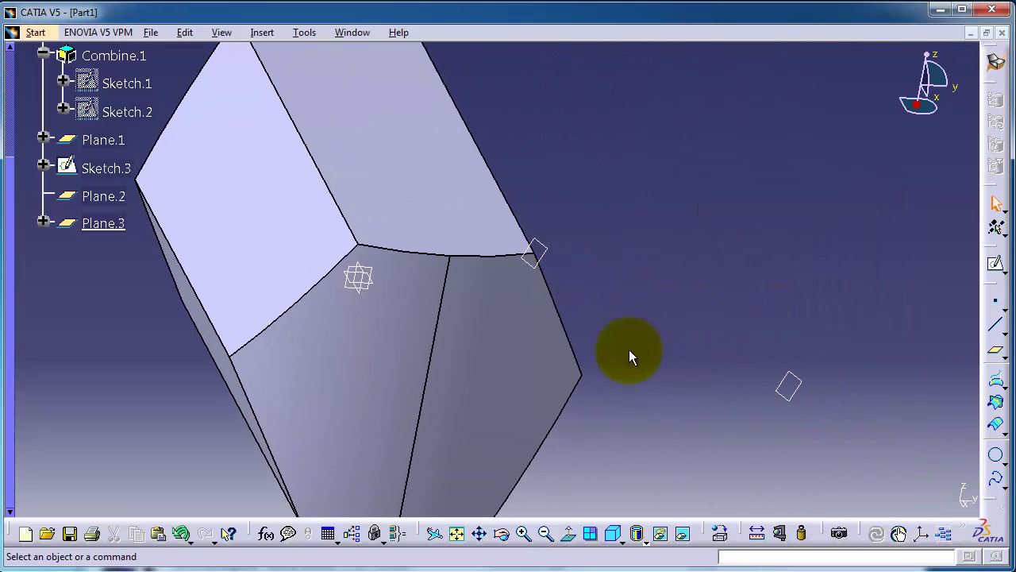
mouse_move(608, 325)
middle_down()
mouse_move(640, 412)
mouse_move(465, 256)
mouse_move(416, 256)
mouse_move(405, 282)
mouse_move(404, 261)
mouse_move(420, 336)
middle_up()
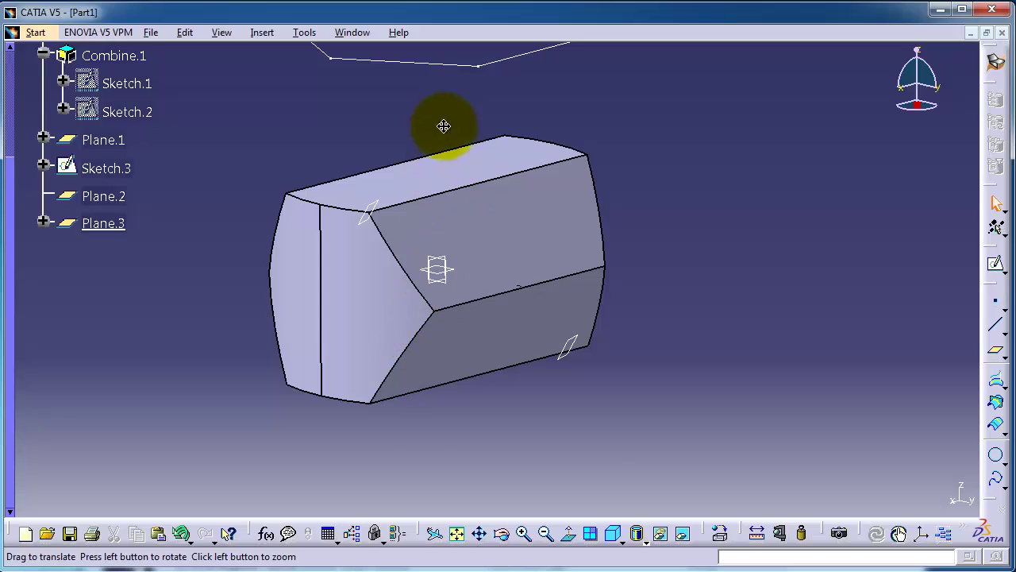
middle_drag(444, 127, 498, 238)
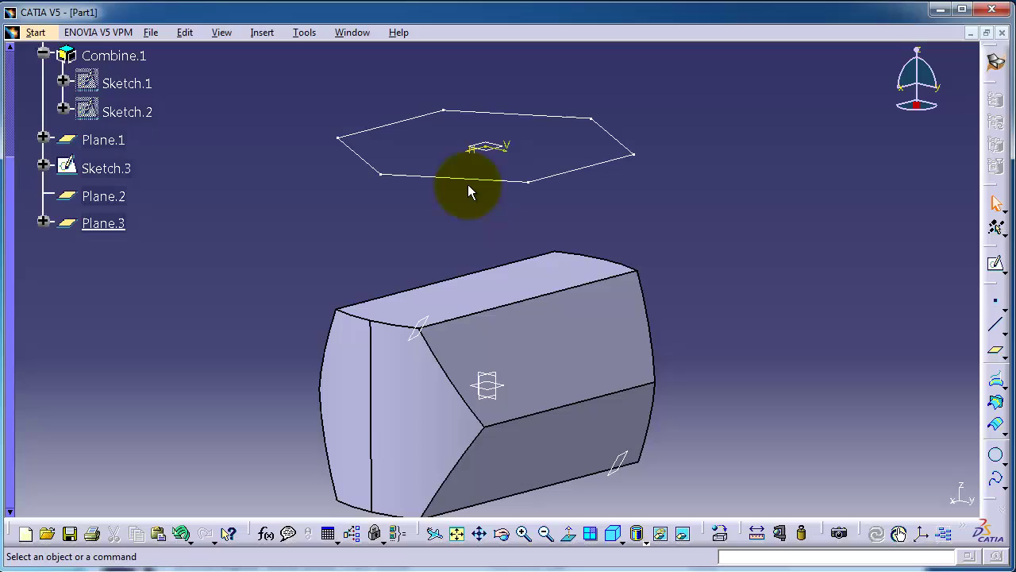
- Choose Part Design from the Start > Mechanical Design workbench list
click(35, 32)
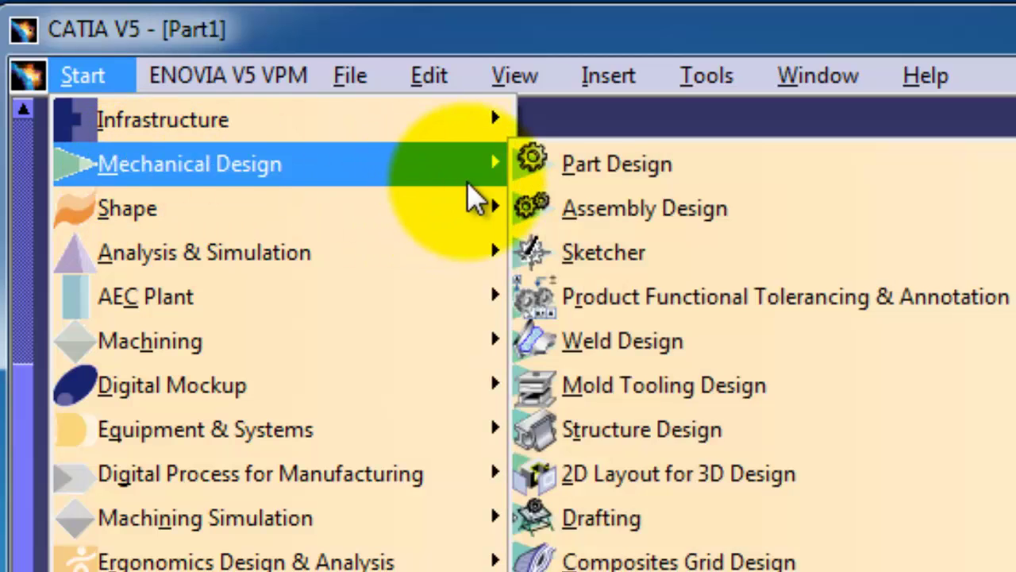
mouse_move(127, 208)
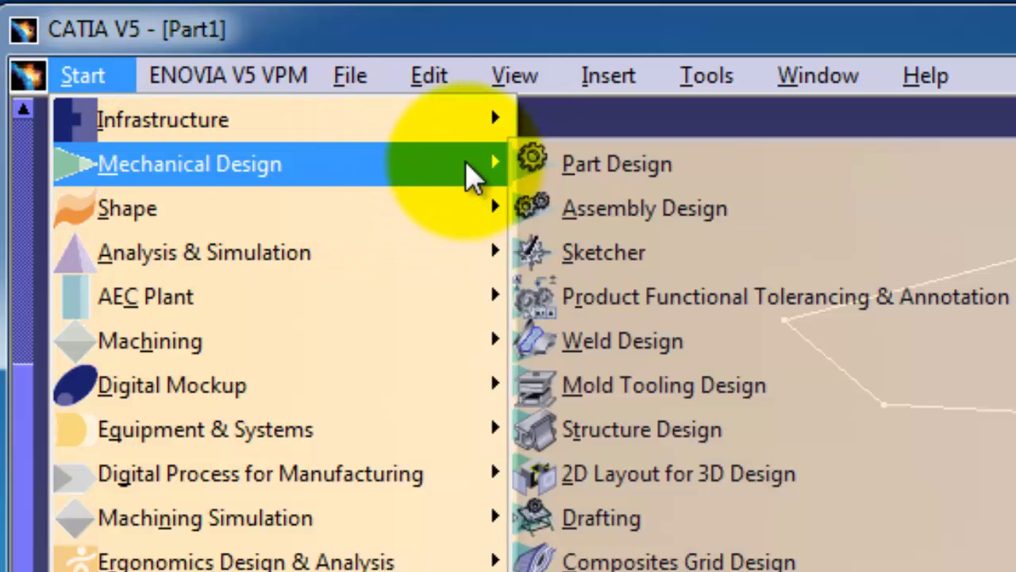
mouse_move(190, 163)
click(582, 175)
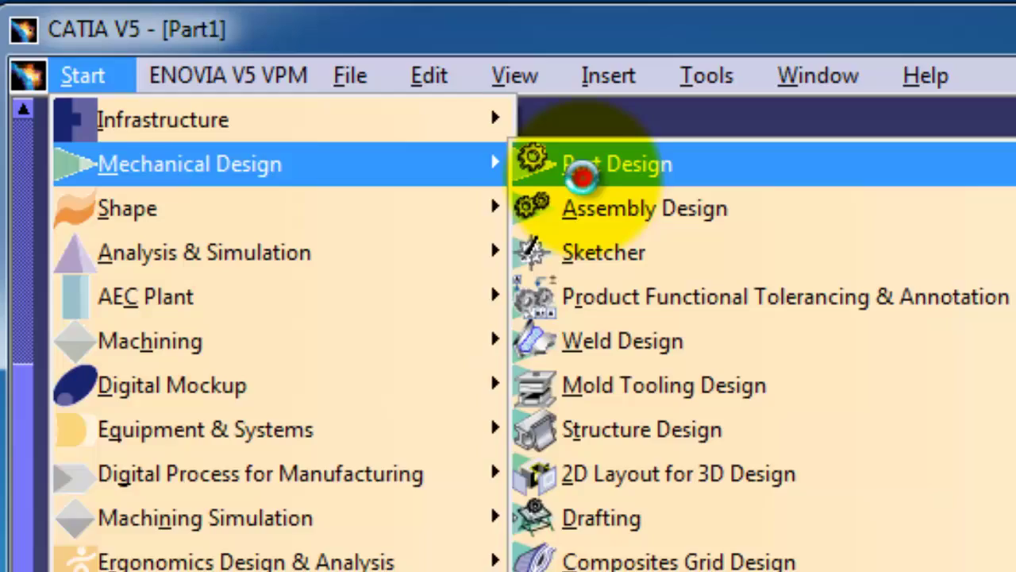